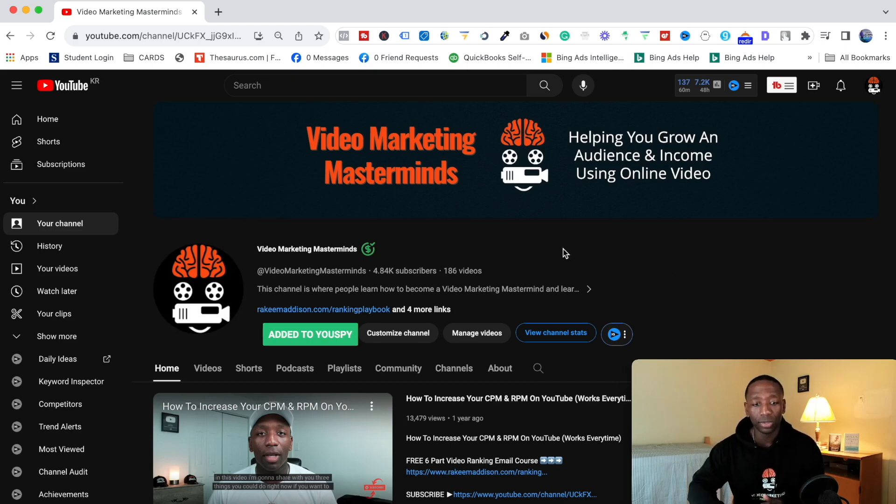
Switch to Descript and create a new video project.
click(27, 12)
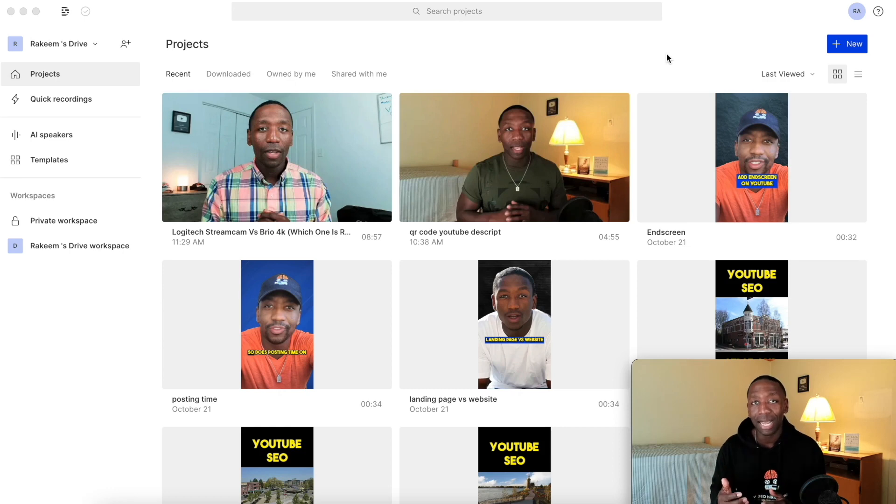
click(849, 46)
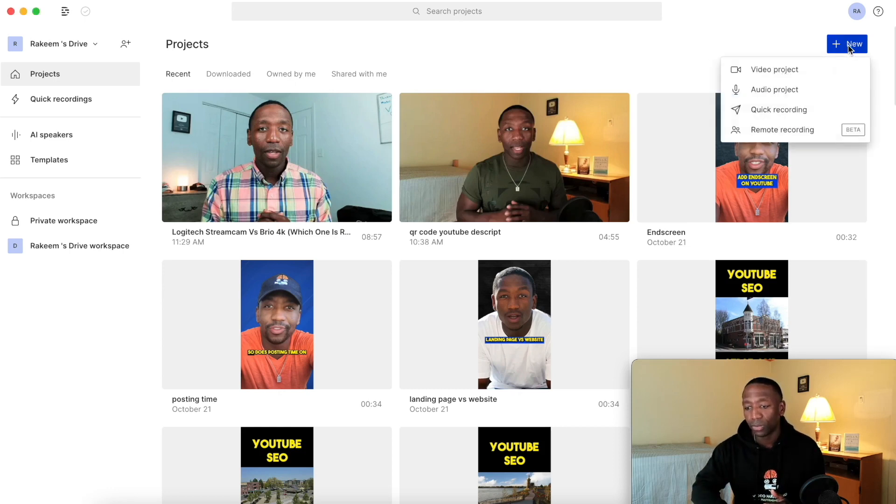
click(768, 69)
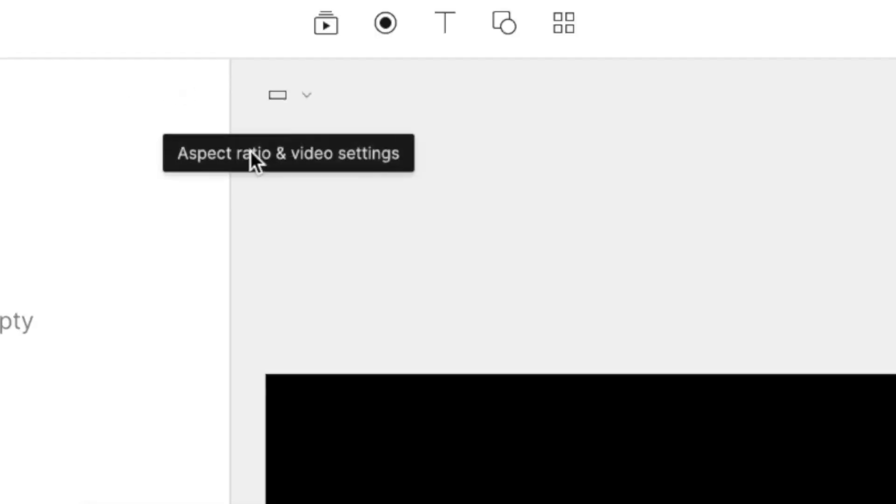
Insert the stock video of seagulls flying over the sea at sunset into the composition.
click(327, 27)
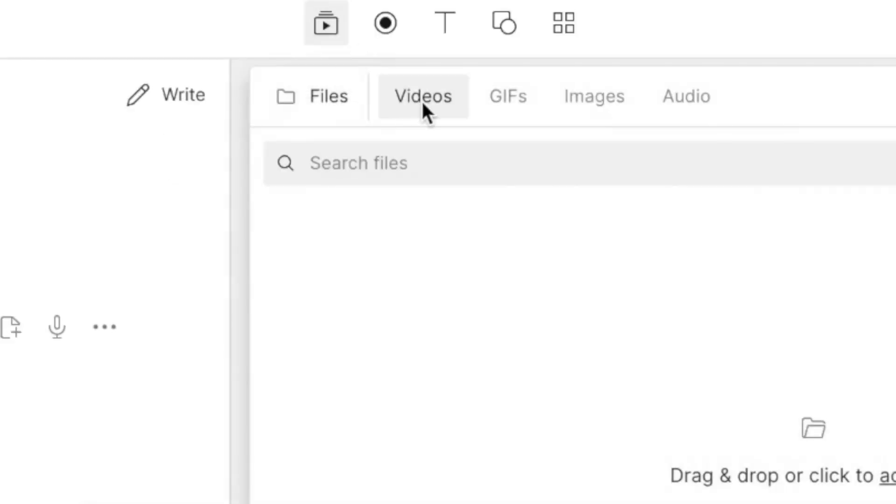
click(439, 100)
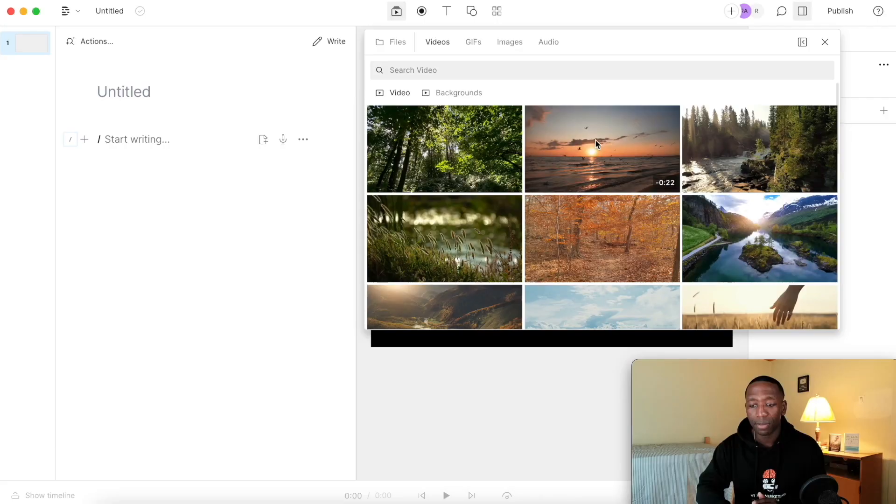
key(Escape)
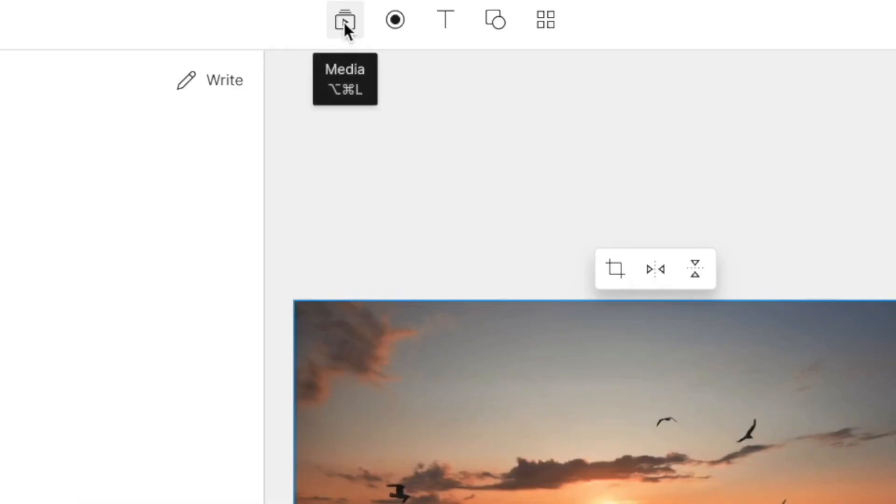
Search the stock music for "melancholy" and add the track Autumn to the composition.
click(345, 21)
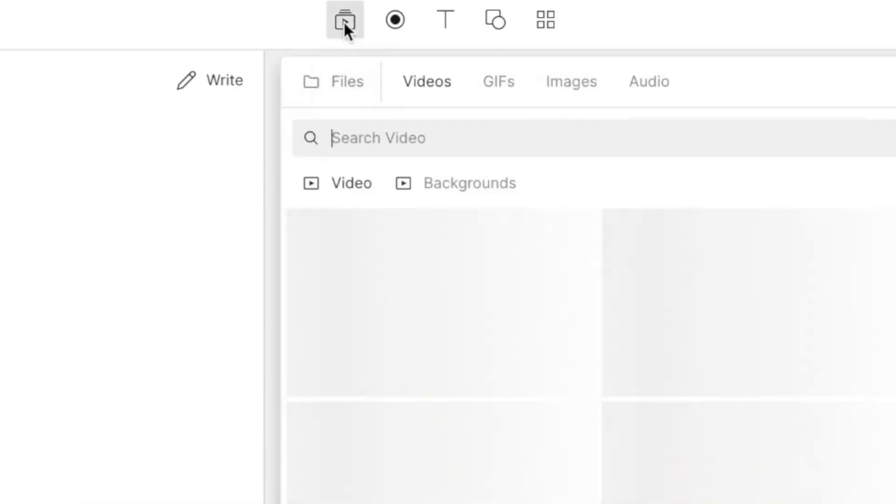
click(661, 90)
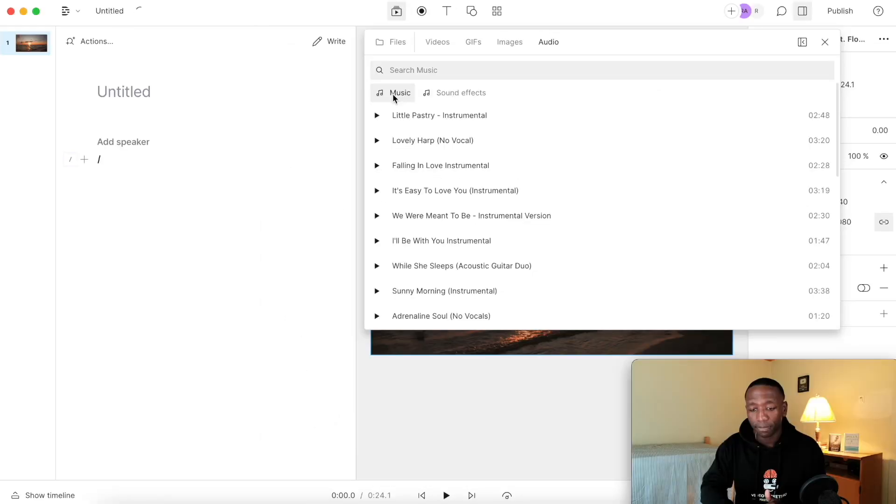
click(399, 138)
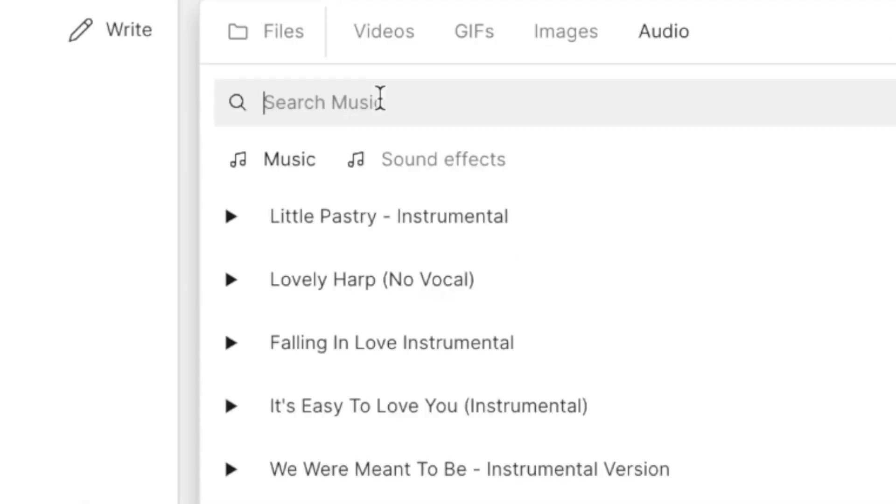
text(melan)
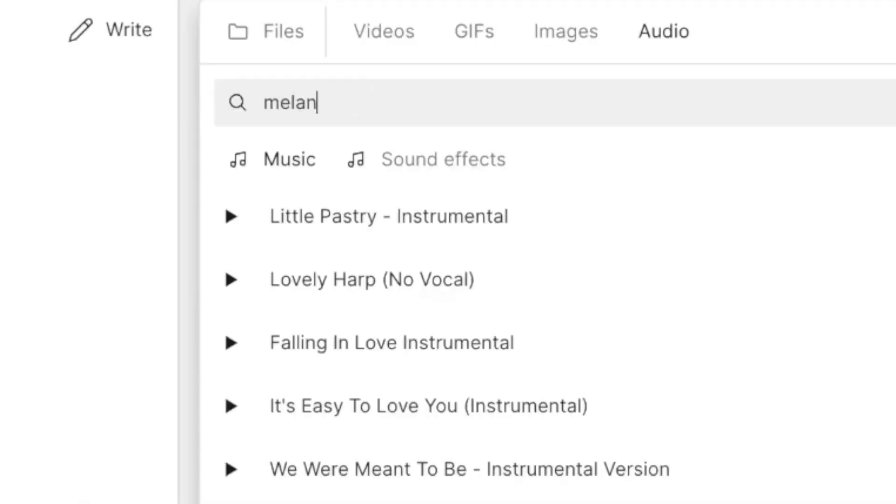
text(choly)
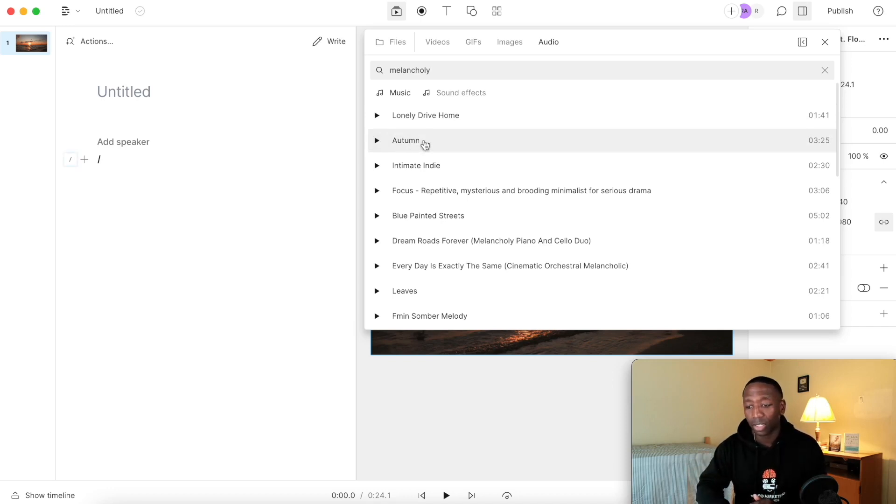
click(425, 144)
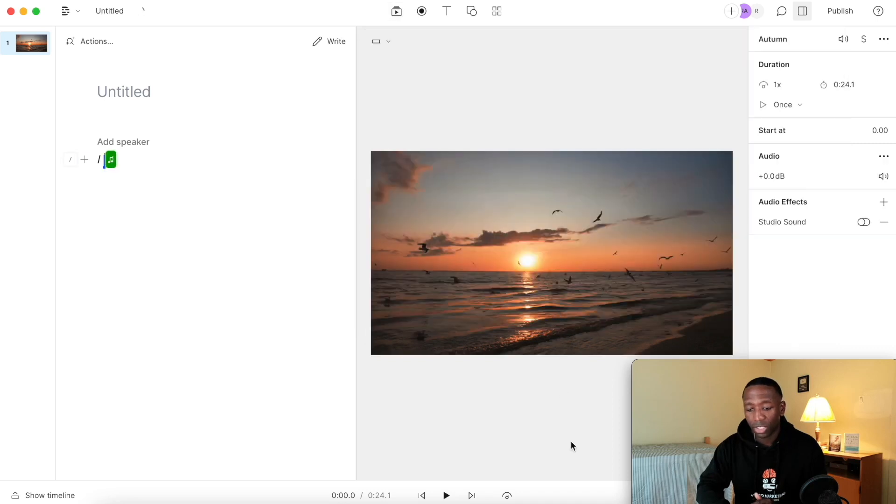
Expand the timeline below the preview and play about the first five seconds with the Autumn music.
drag(572, 482, 573, 258)
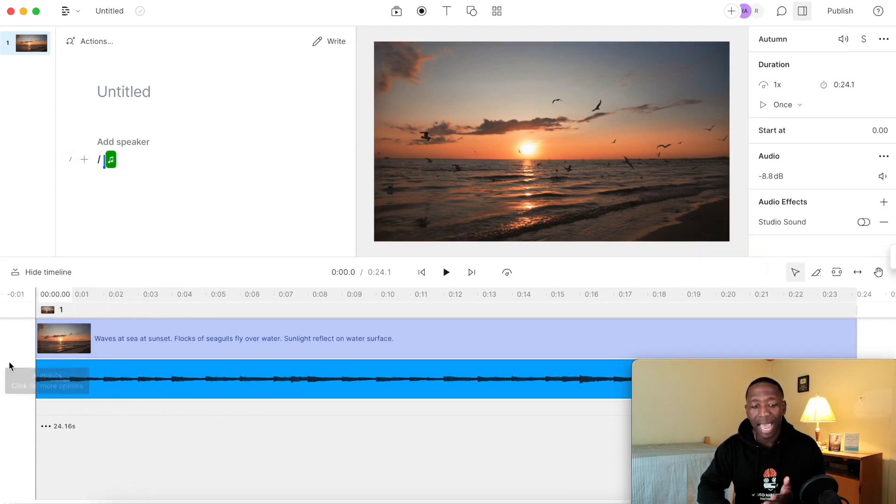
click(446, 273)
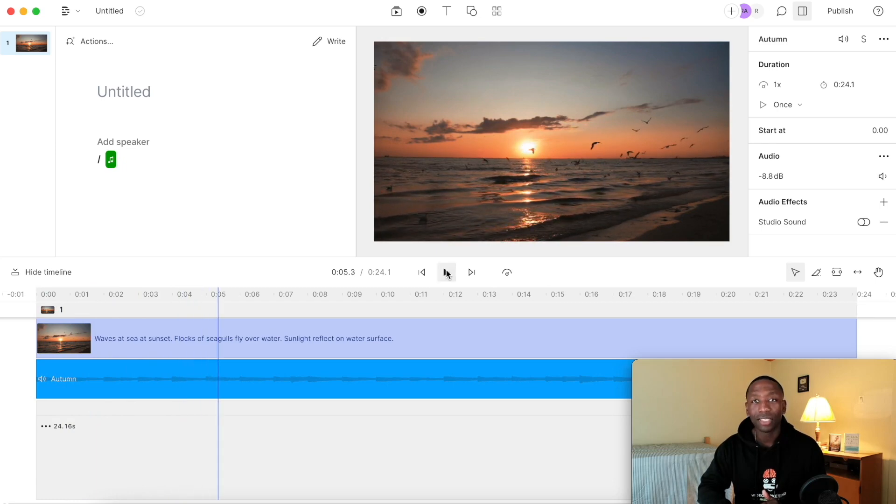
click(447, 273)
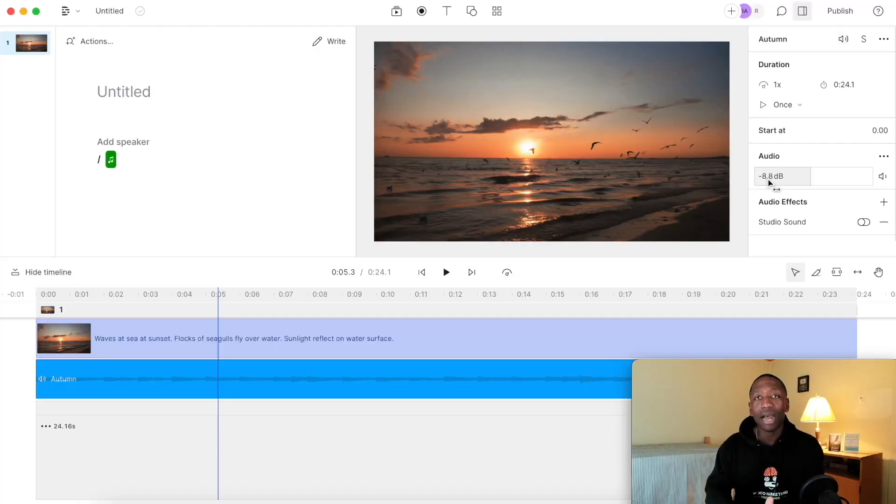
Set the Autumn track's audio level to -12.8 dB.
click(769, 181)
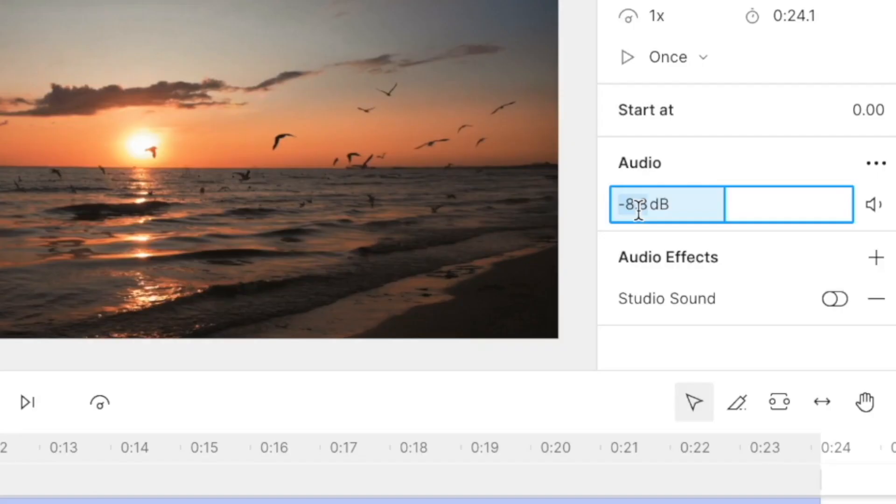
text(-12.8)
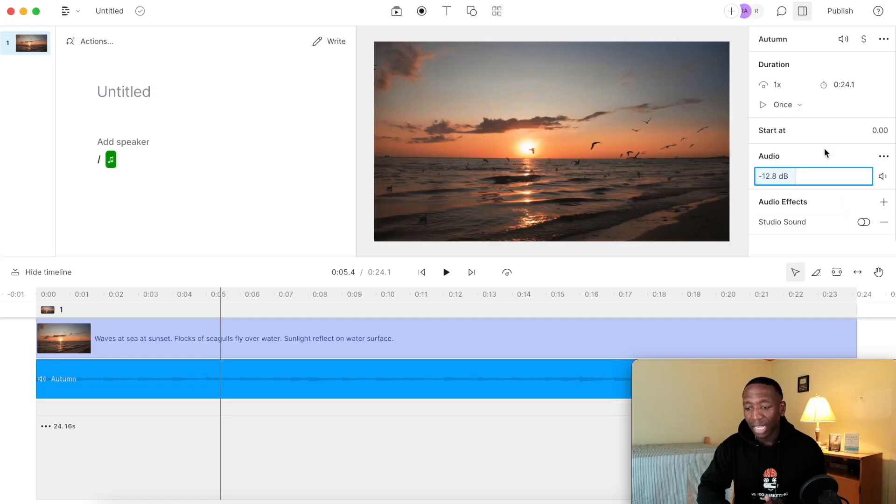
key(Return)
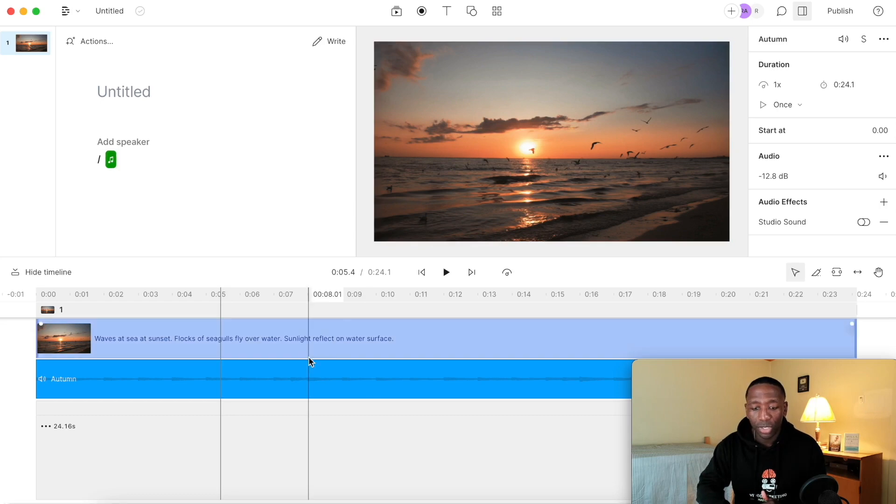
Move the camera window off the timeline and trim the end of the Autumn music clip to about 18.7 s.
mouse_move(848, 366)
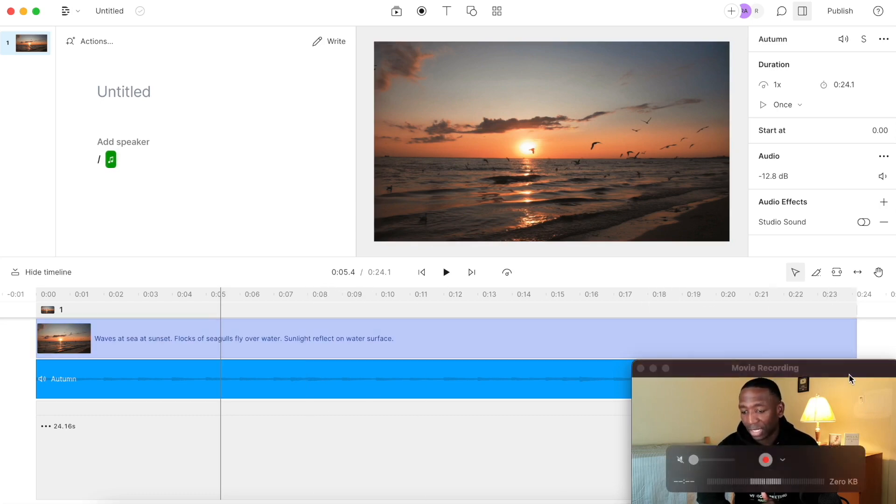
drag(850, 374, 821, 122)
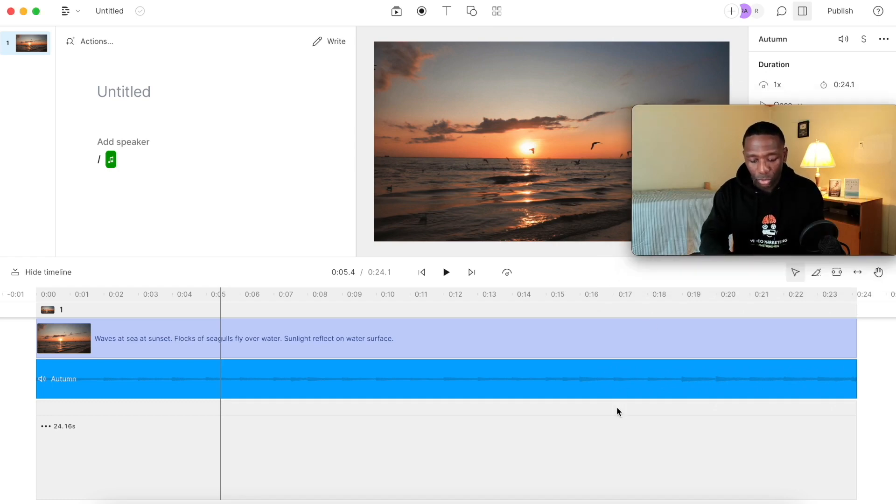
key(super+equal)
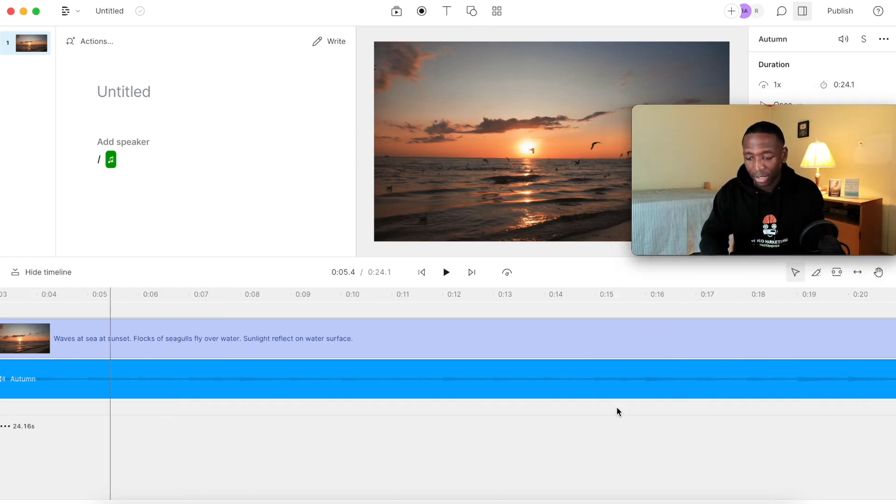
scroll(695, 415, right, 7)
click(722, 424)
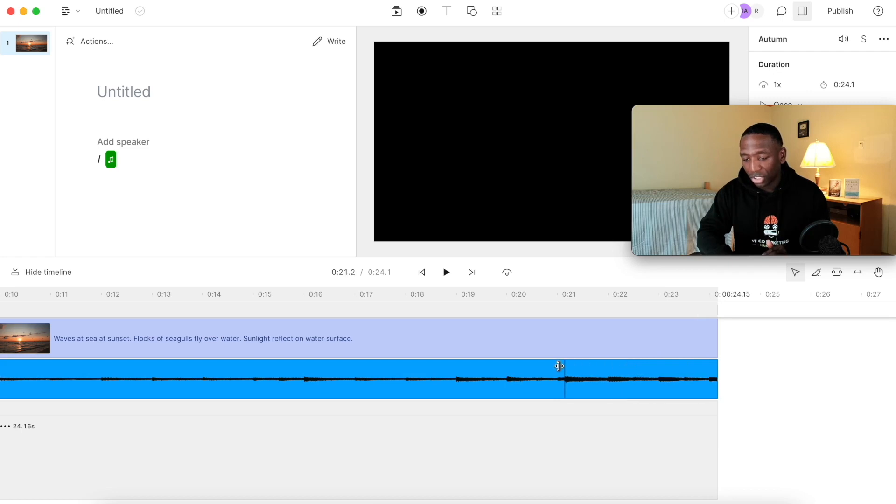
drag(444, 369, 444, 368)
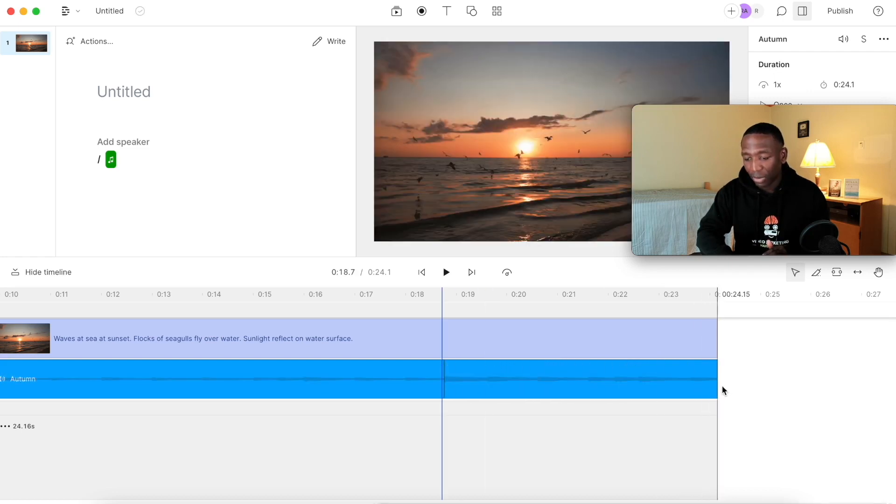
drag(717, 380, 444, 379)
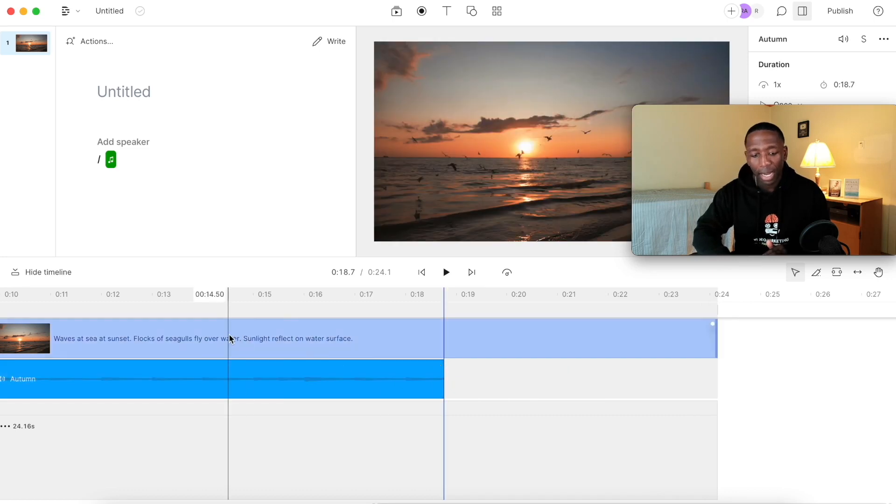
Play the composition from about 0:13 past the end of the trimmed music clip to check the cut.
click(163, 329)
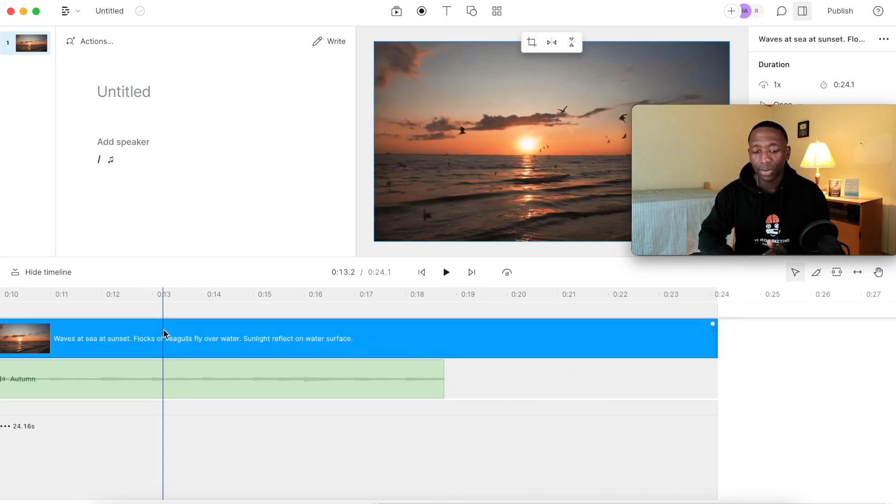
key(space)
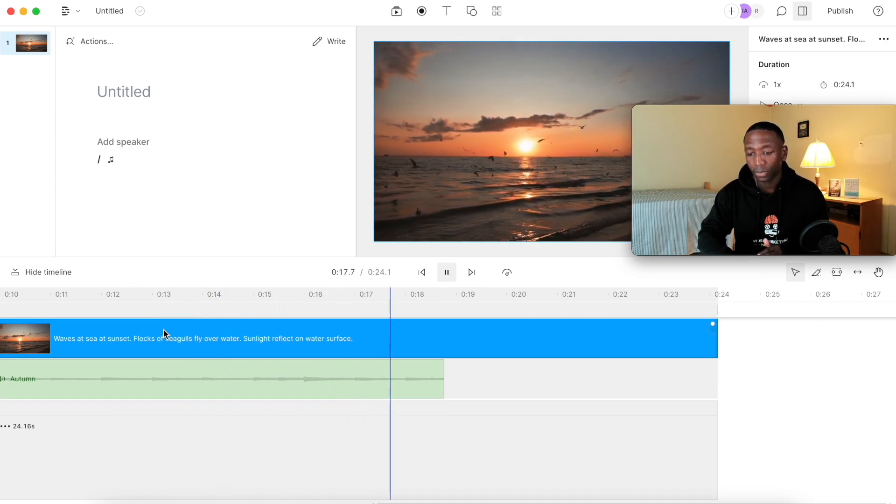
key(space)
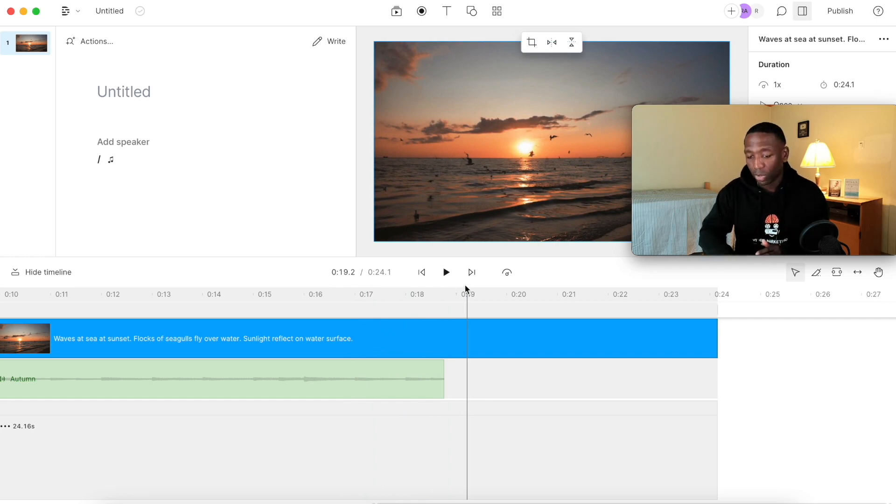
Trim the sunset video clip to end with the music at about 18.7 s and play across the cut.
drag(718, 338, 462, 336)
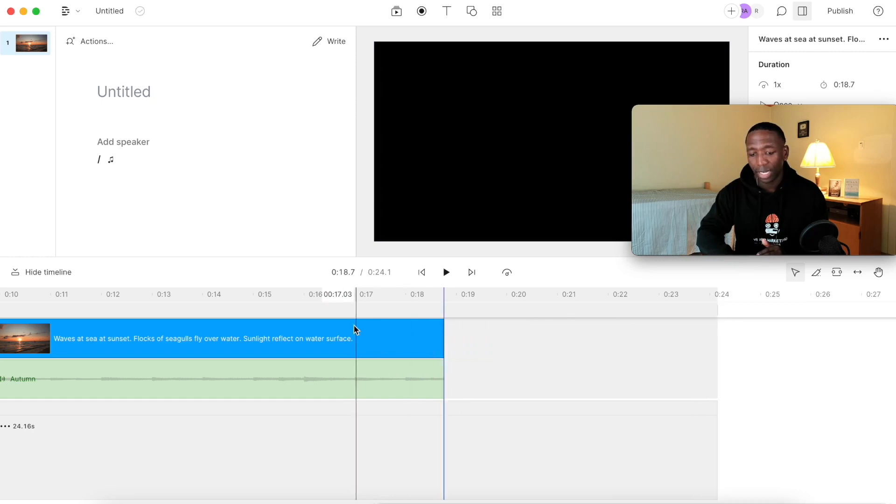
click(356, 330)
key(space)
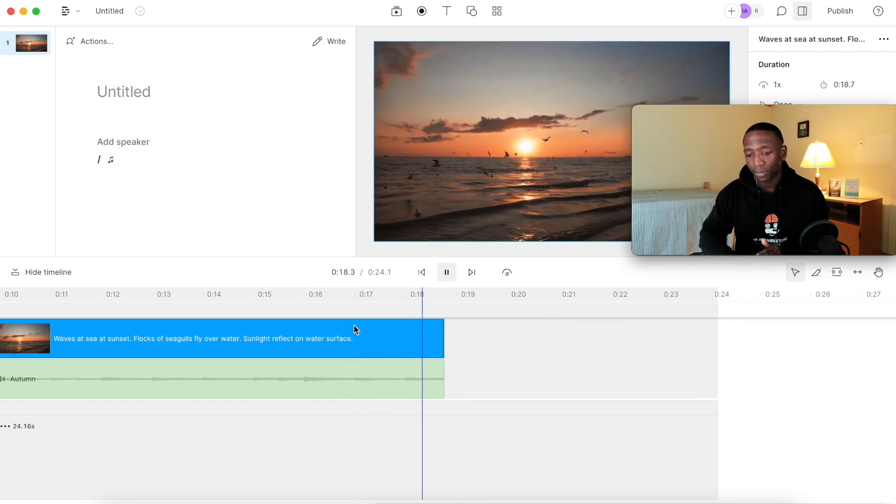
key(space)
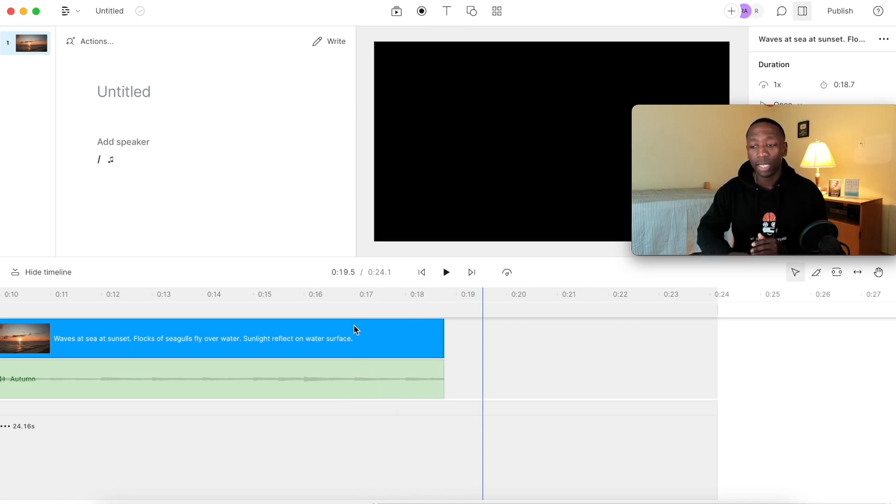
Move the camera window back down off the clip properties and return to the project.
click(850, 119)
drag(849, 119, 872, 369)
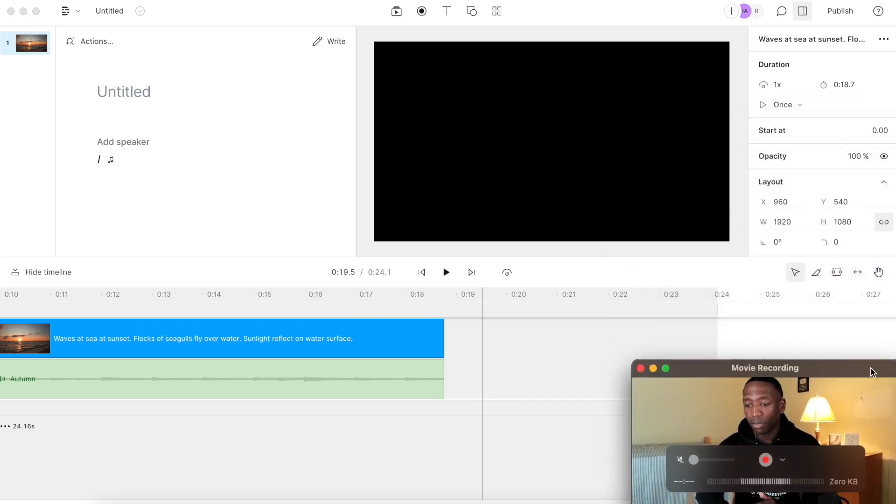
click(632, 274)
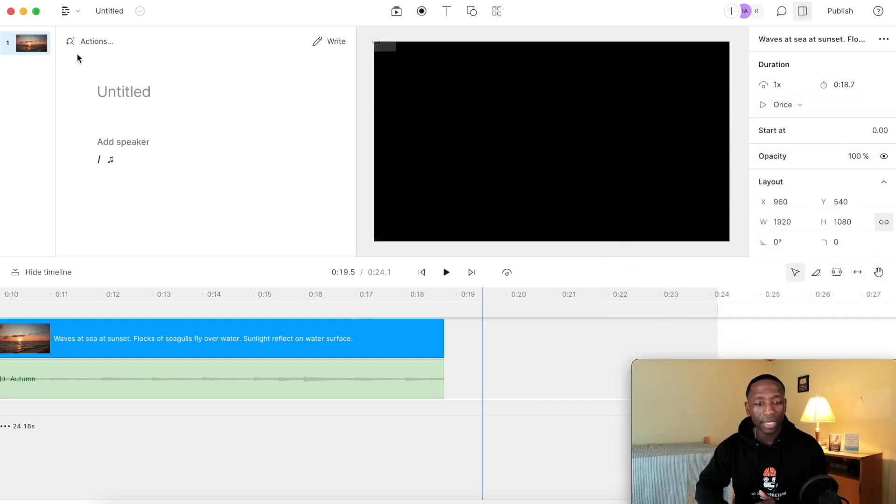
Export the current composition as a video at Max resolution and High quality, up to choosing the file name.
click(65, 11)
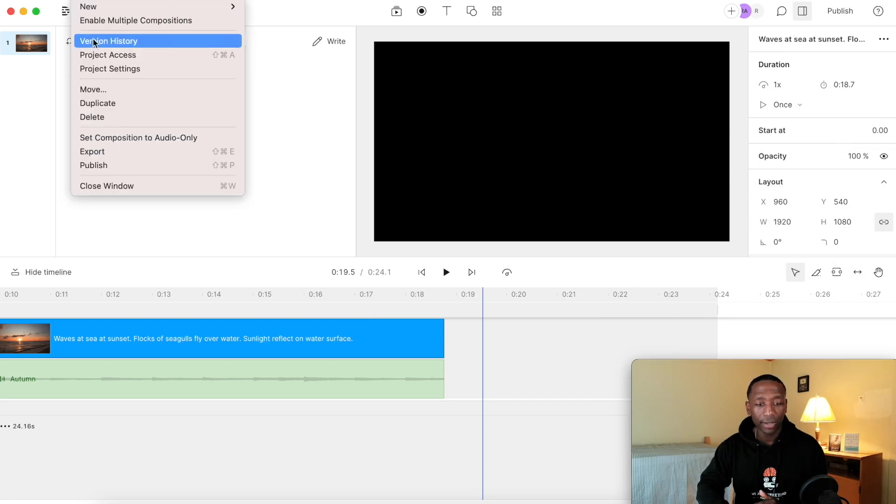
click(92, 152)
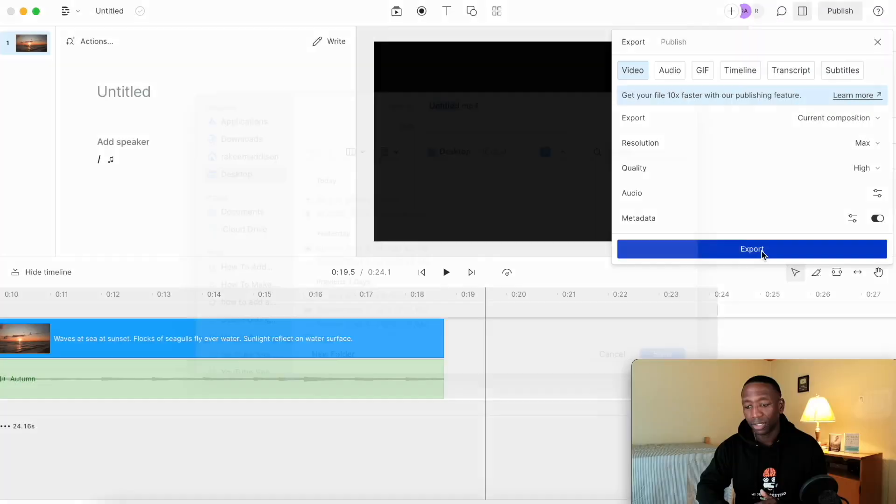
click(569, 488)
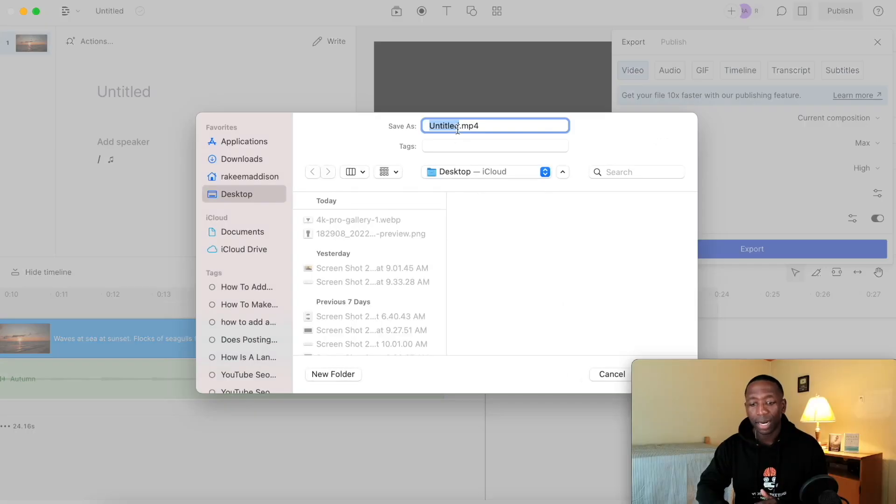